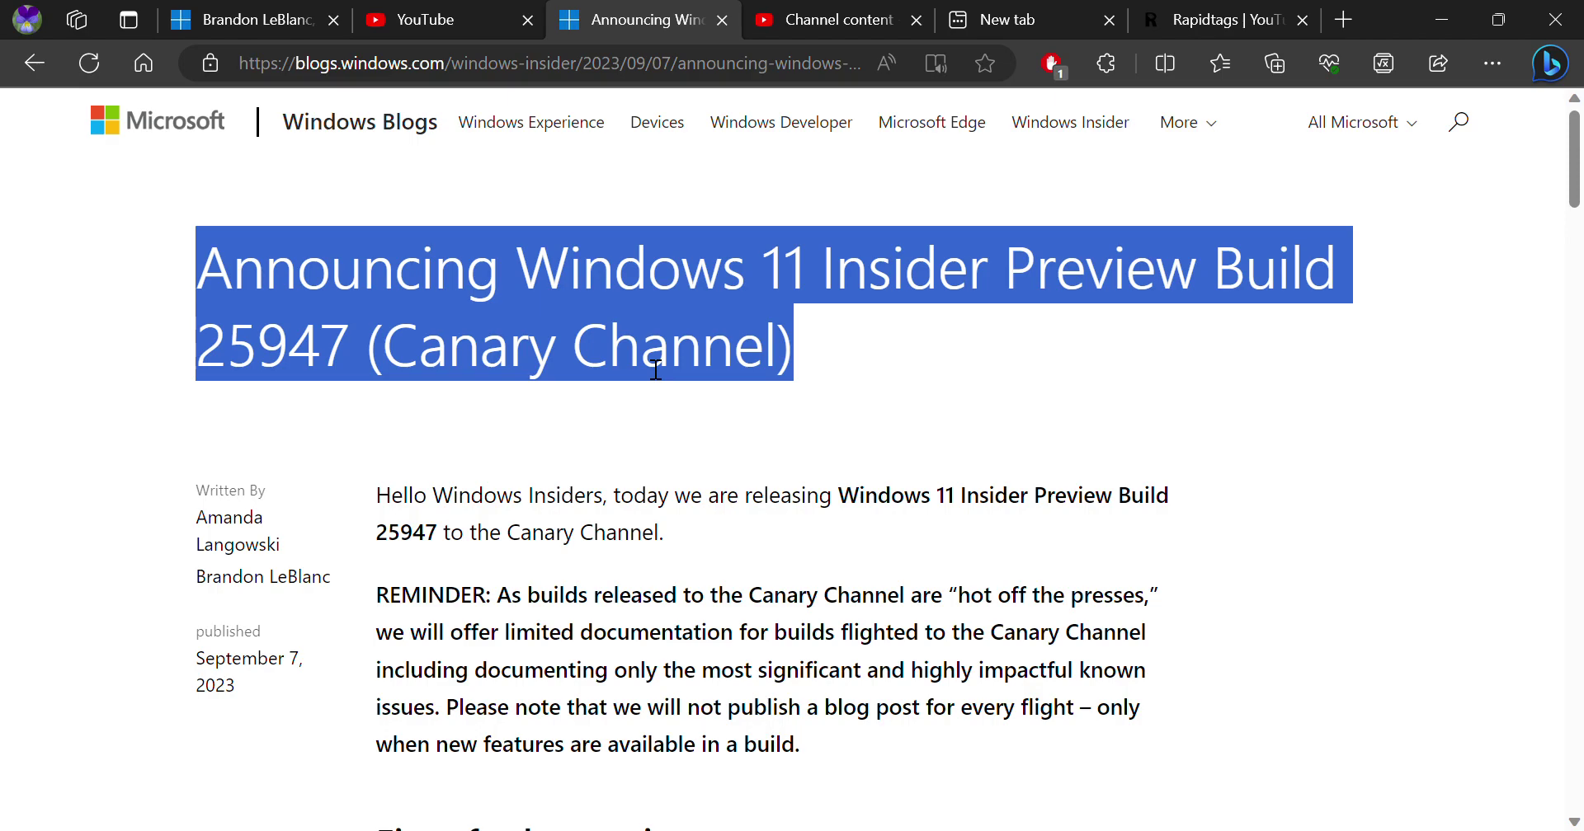
Deselect the Build 25947 post title to show its opening paragraphs.
{"action": "left_click", "coordinate": [672, 528]}
{"action": "scroll", "coordinate": [672, 527], "scroll_direction": "down", "scroll_amount": 1}
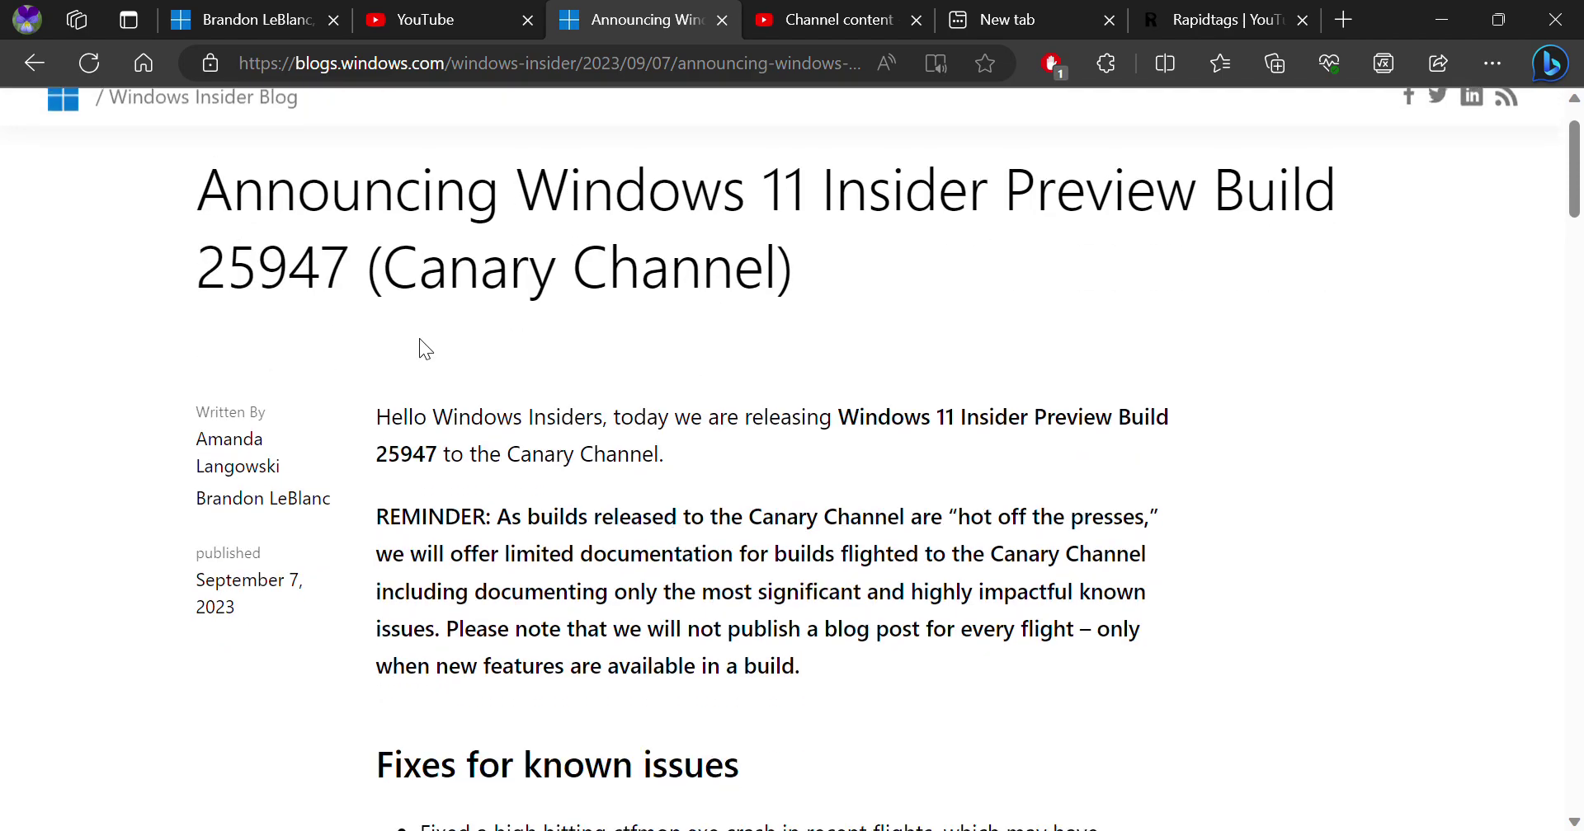
Zoom the article in, then back out one step, to show the introduction and first fixes.
{"action": "key", "text": "ctrl+plus"}
{"action": "key", "text": "ctrl+plus"}
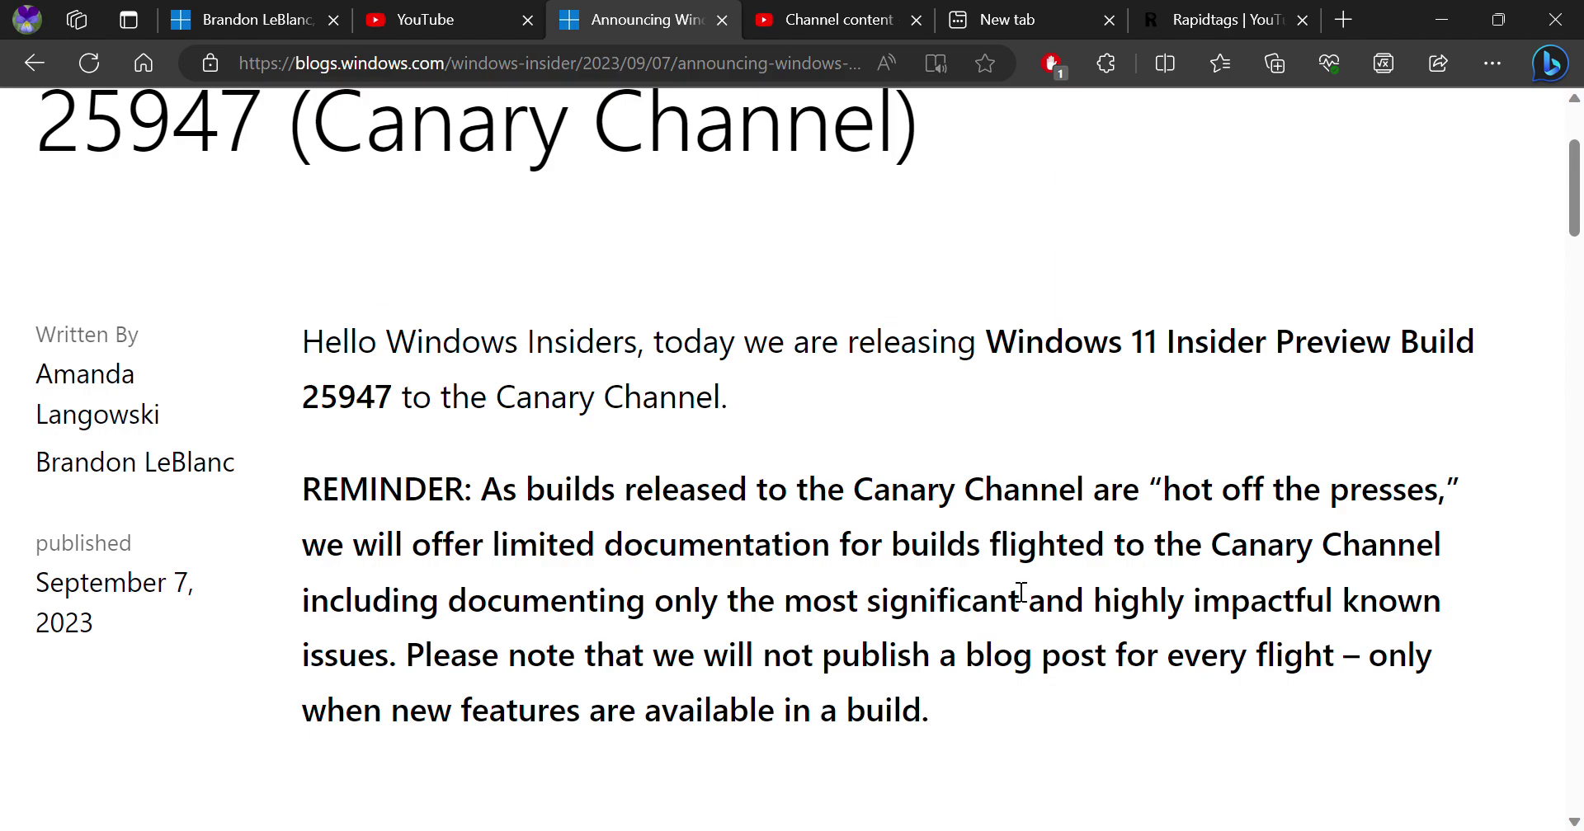
{"action": "key", "text": "ctrl+minus"}
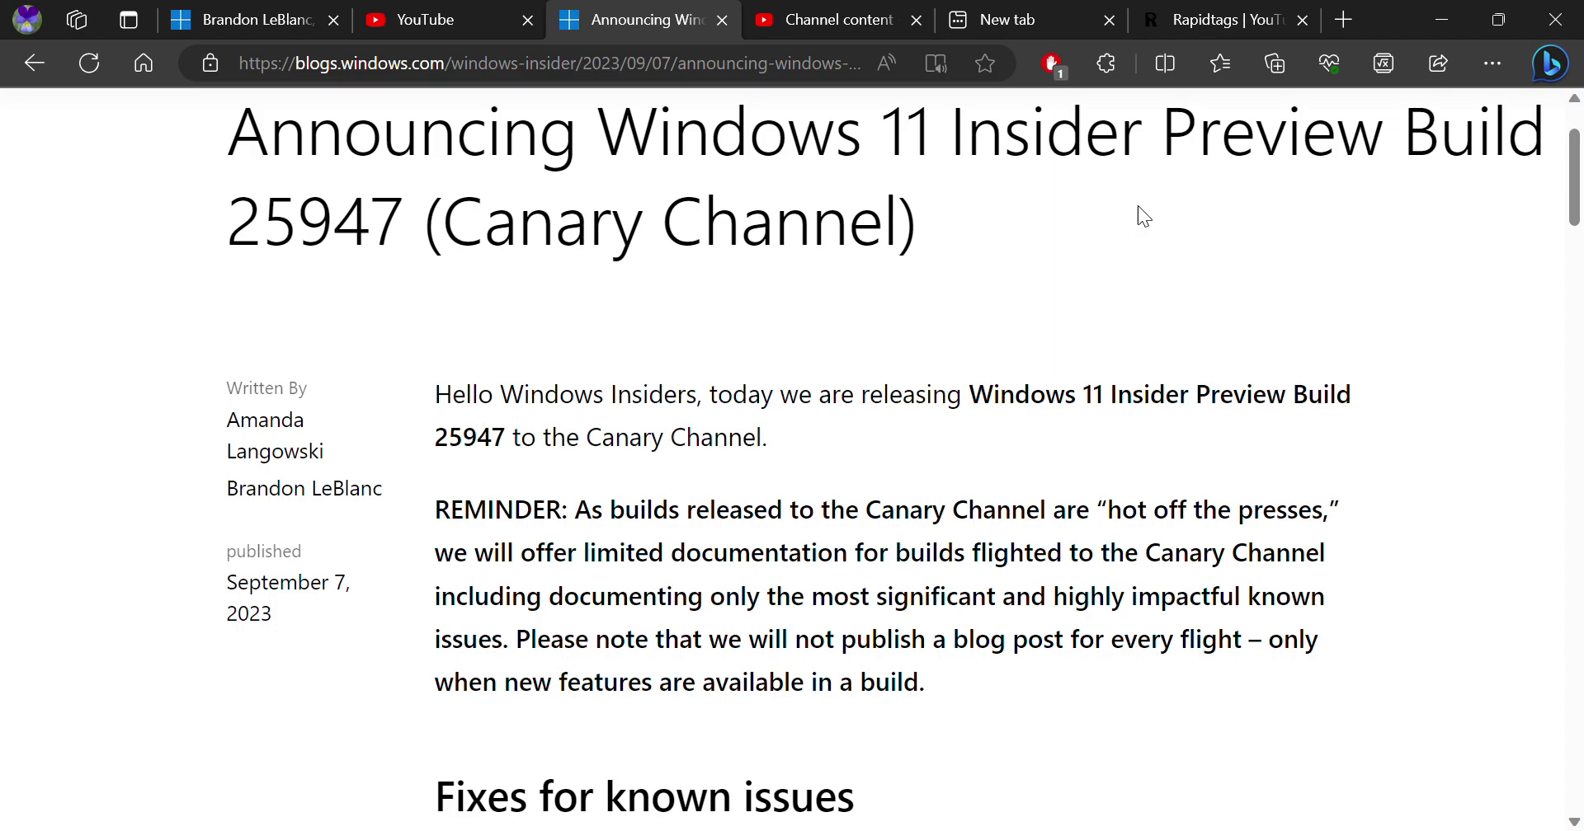
{"action": "scroll", "coordinate": [1012, 572], "scroll_direction": "down", "scroll_amount": 3}
{"action": "scroll", "coordinate": [1013, 572], "scroll_direction": "down", "scroll_amount": 3}
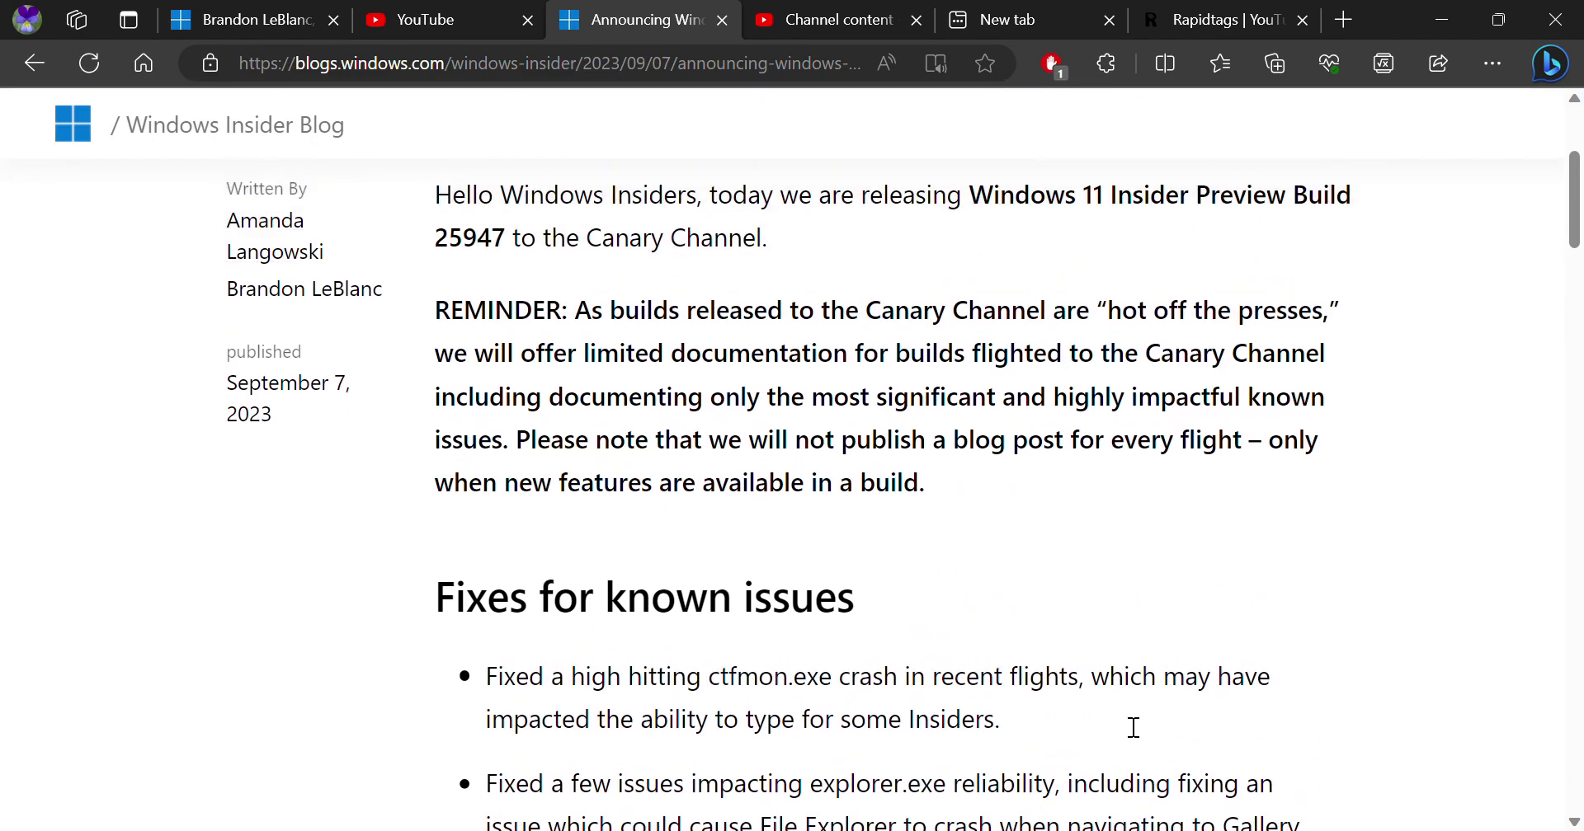
{"action": "scroll", "coordinate": [769, 588], "scroll_direction": "down", "scroll_amount": 4}
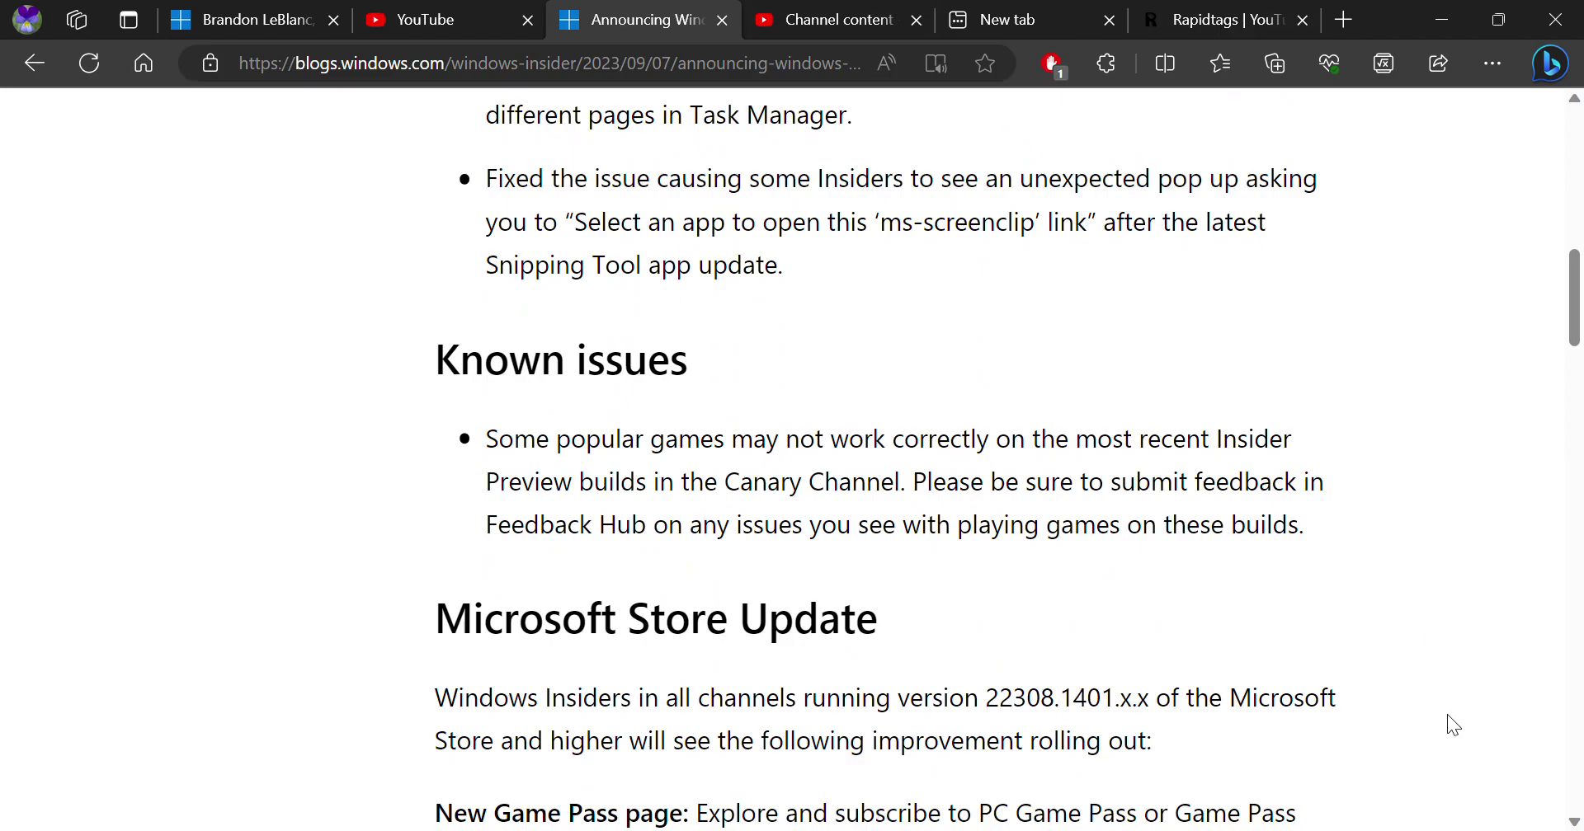
{"action": "scroll", "coordinate": [1446, 715], "scroll_direction": "down", "scroll_amount": 4}
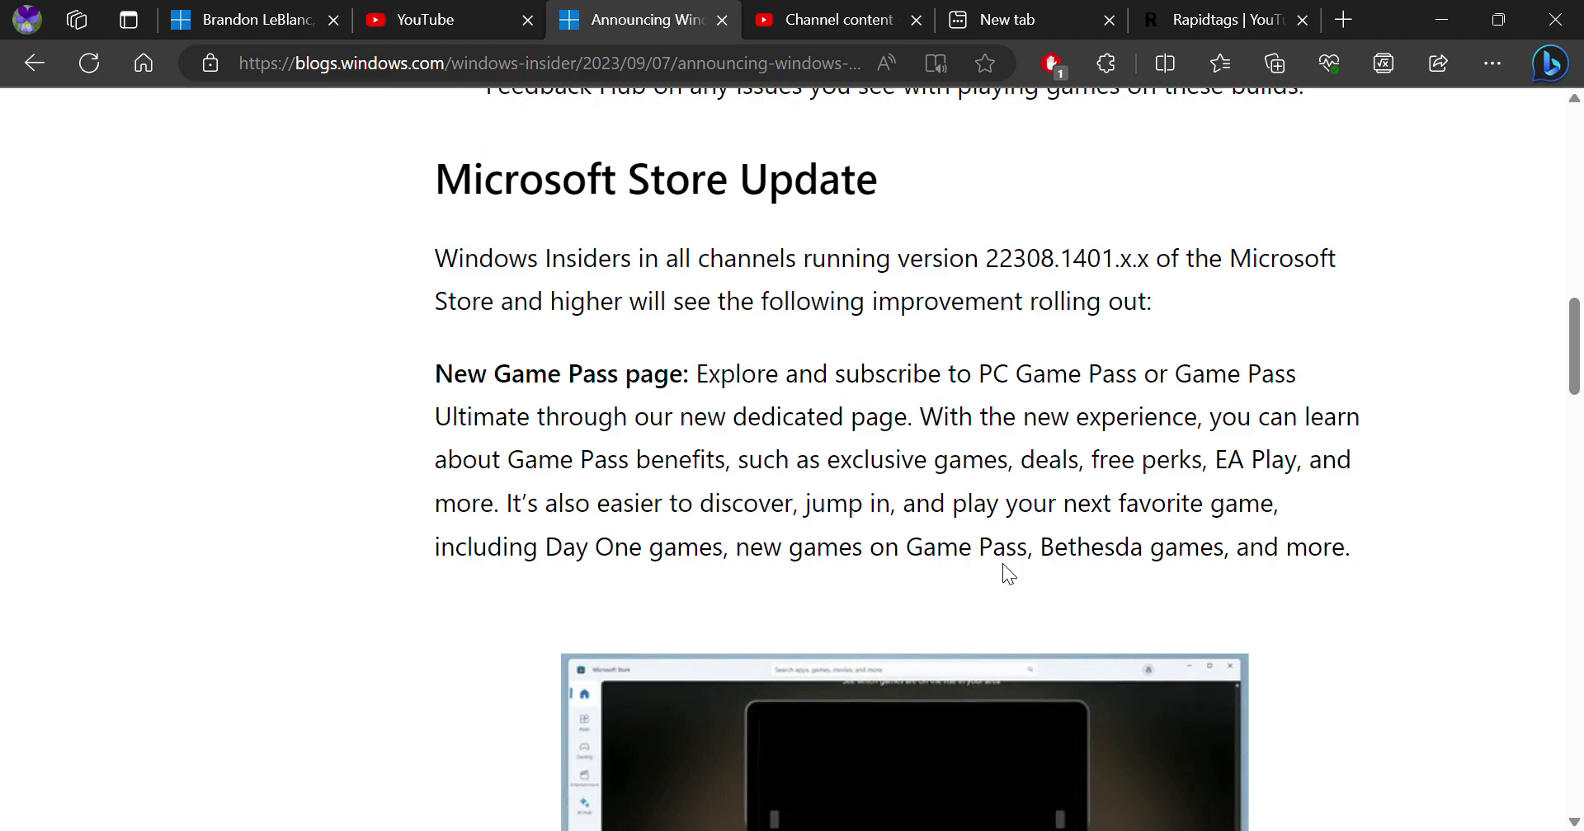
{"action": "scroll", "coordinate": [1003, 563], "scroll_direction": "down", "scroll_amount": 1}
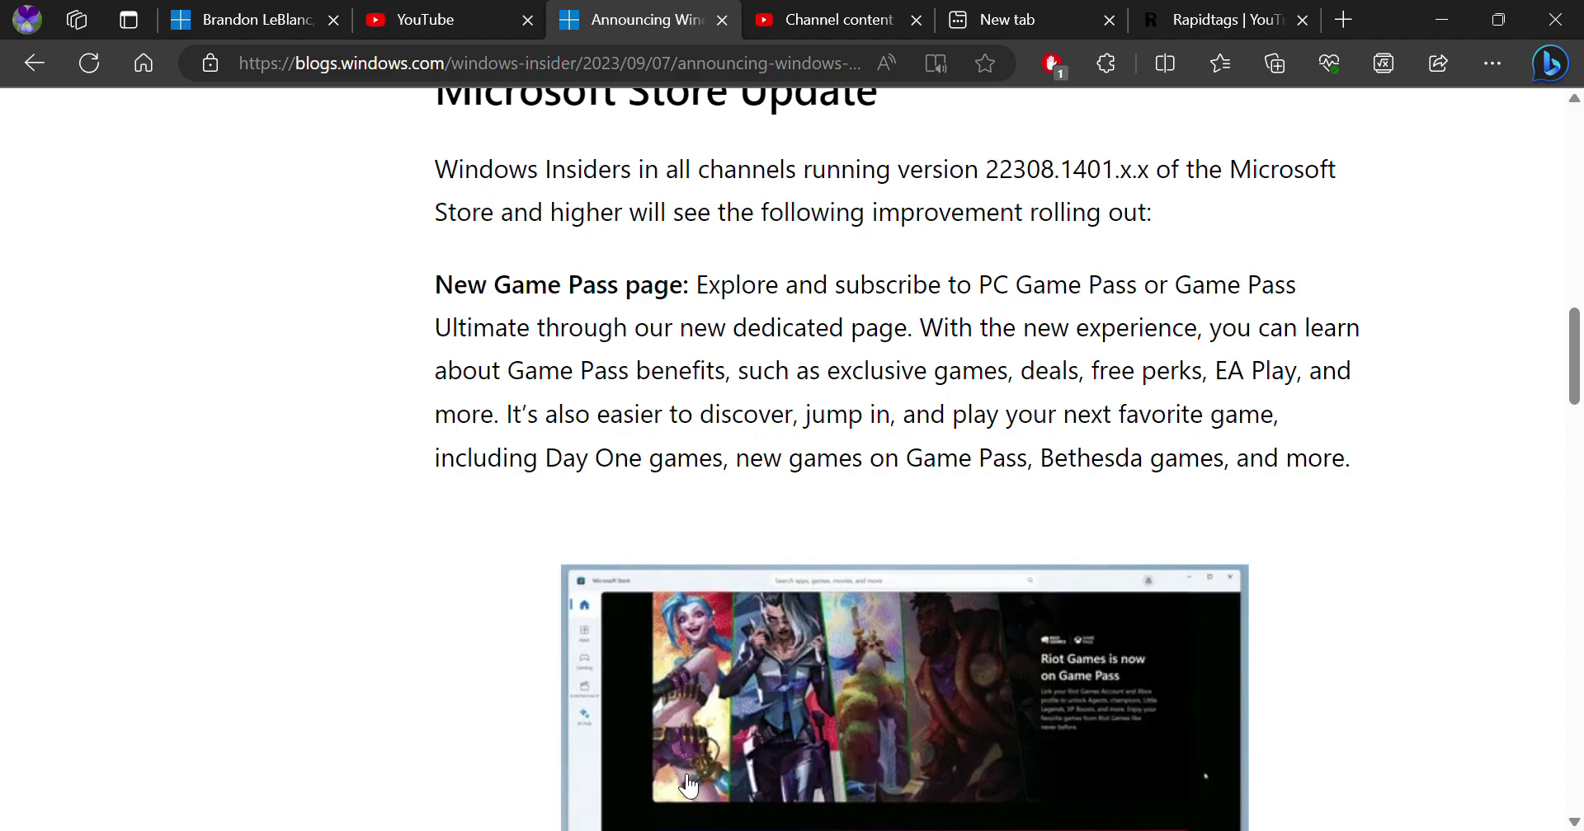
{"action": "scroll", "coordinate": [783, 606], "scroll_direction": "down", "scroll_amount": 2}
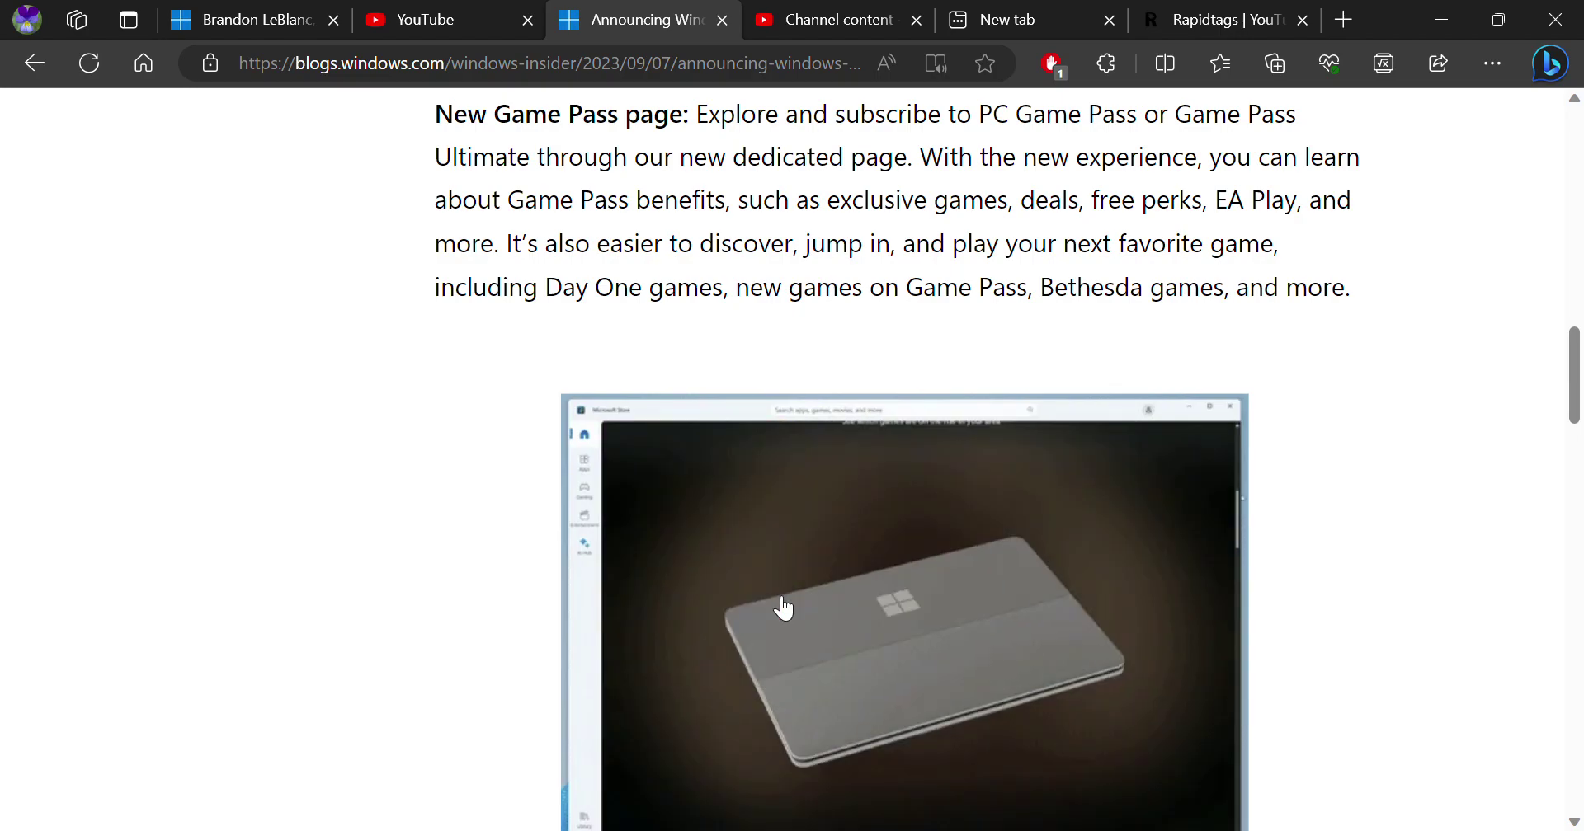
{"action": "scroll", "coordinate": [783, 607], "scroll_direction": "down", "scroll_amount": 5}
{"action": "scroll", "coordinate": [787, 583], "scroll_direction": "down", "scroll_amount": 1}
{"action": "scroll", "coordinate": [787, 583], "scroll_direction": "down", "scroll_amount": 3}
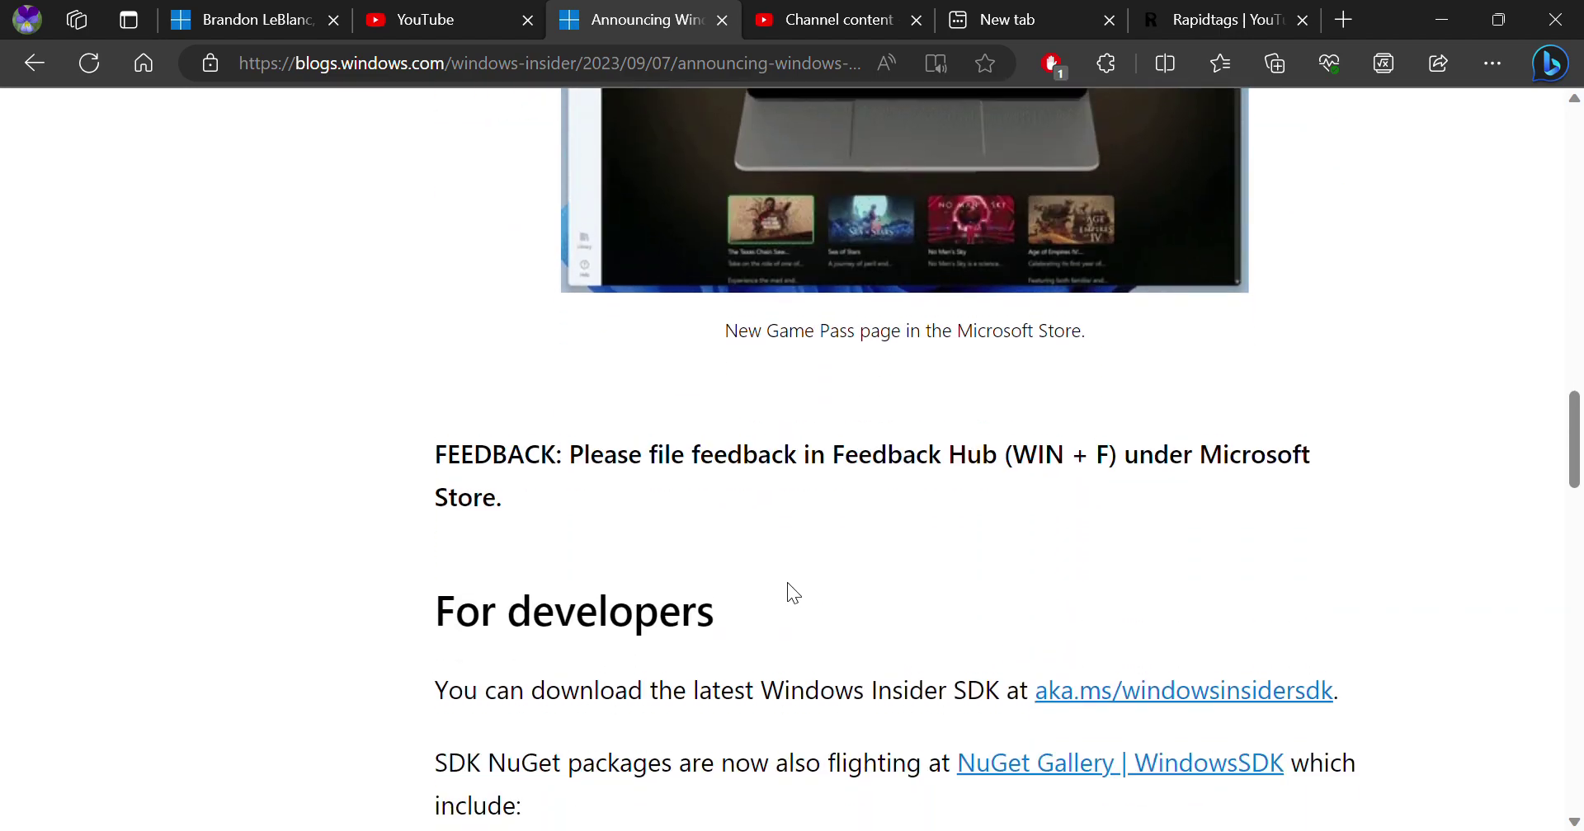
{"action": "scroll", "coordinate": [788, 582], "scroll_direction": "up", "scroll_amount": 5}
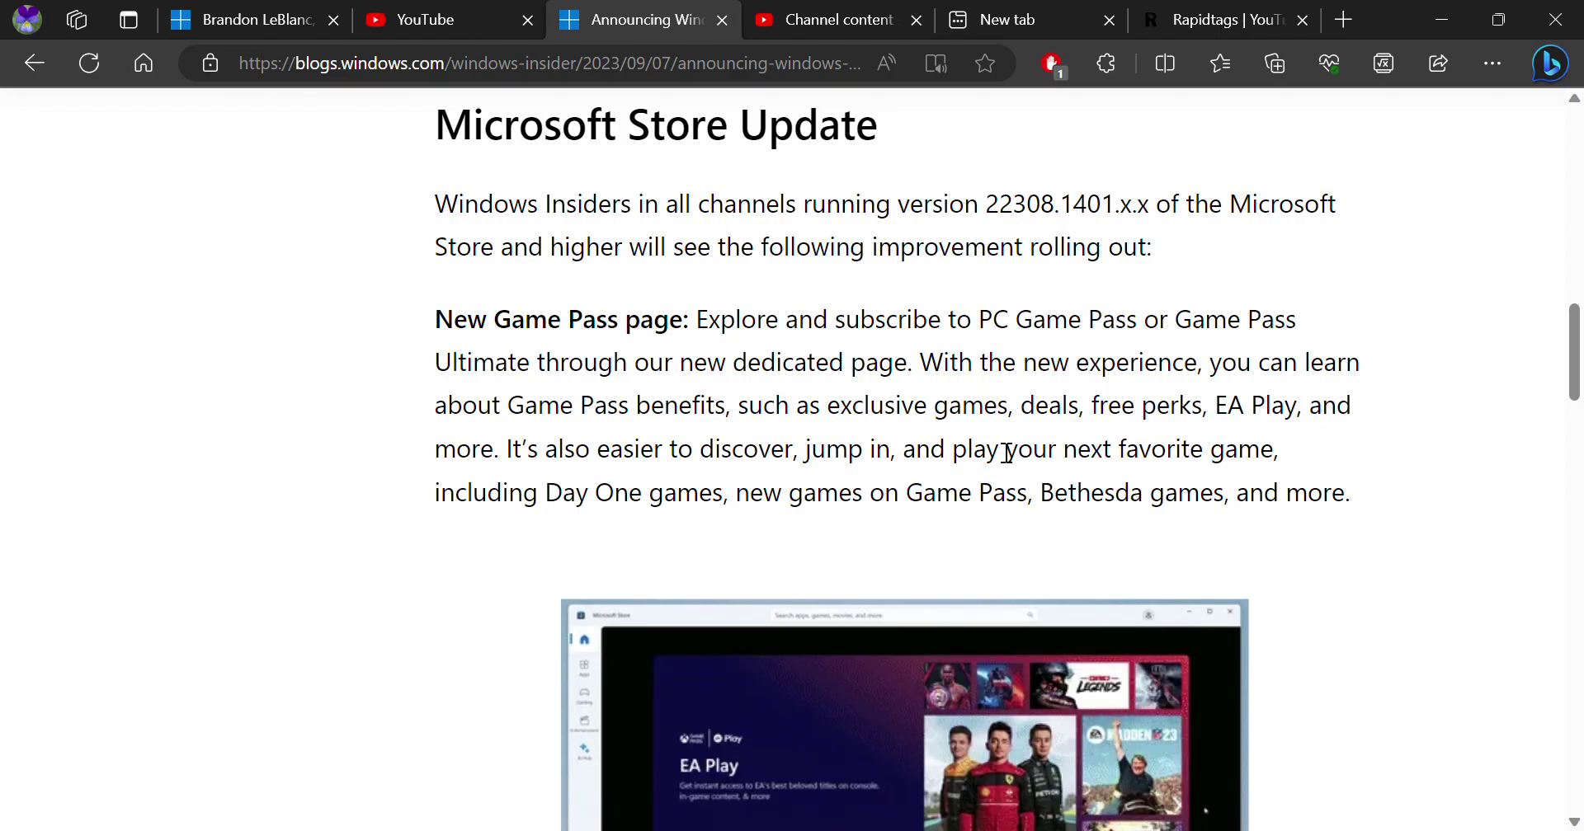
{"action": "scroll", "coordinate": [1004, 448], "scroll_direction": "down", "scroll_amount": 5}
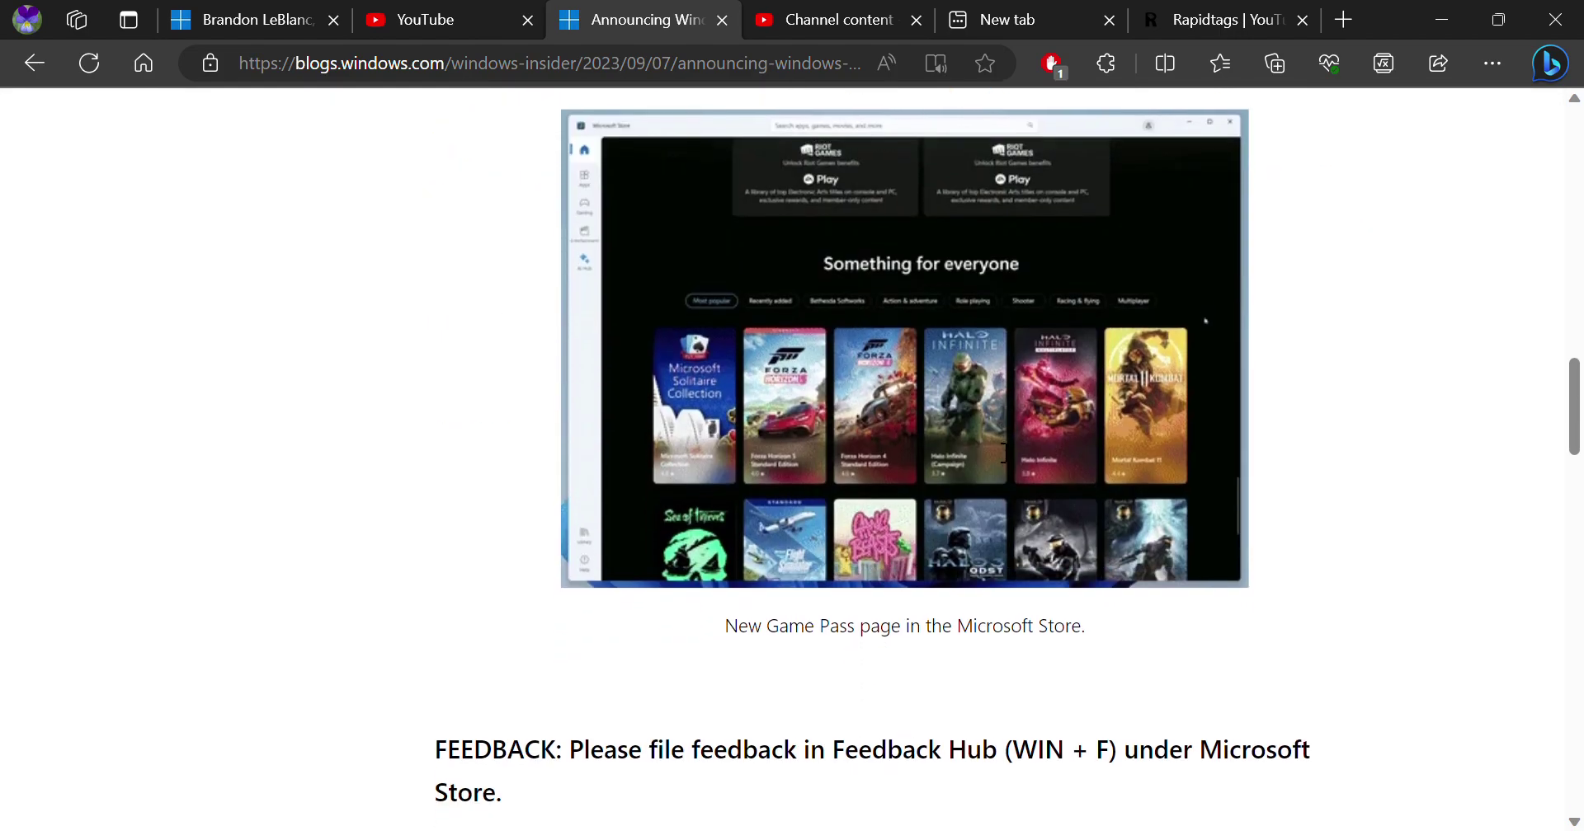
{"action": "scroll", "coordinate": [1004, 448], "scroll_direction": "down", "scroll_amount": 5}
{"action": "scroll", "coordinate": [1003, 448], "scroll_direction": "down", "scroll_amount": 1}
{"action": "scroll", "coordinate": [1016, 738], "scroll_direction": "down", "scroll_amount": 6}
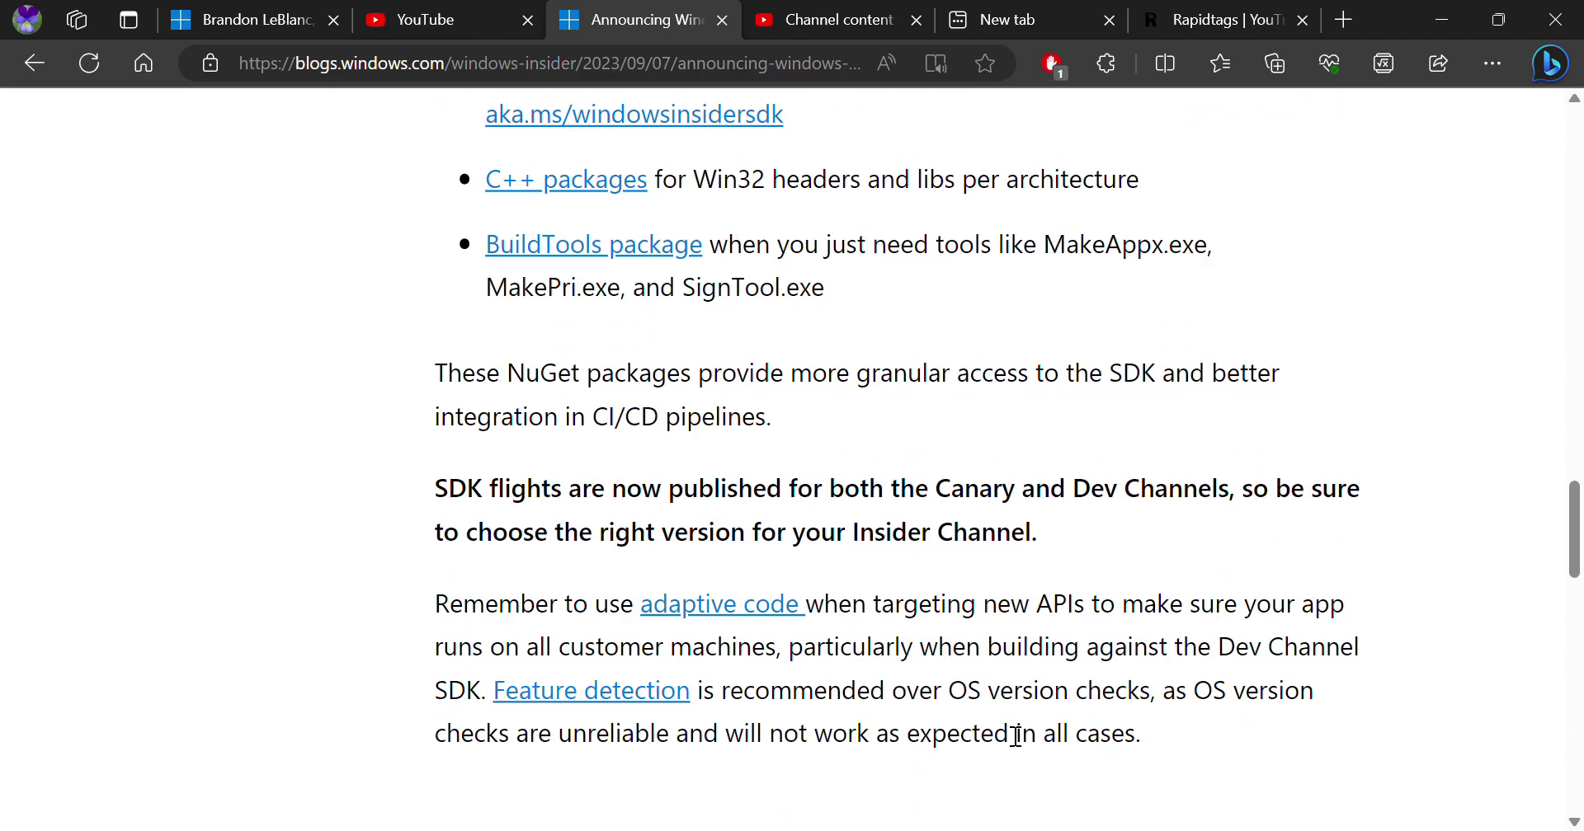
{"action": "scroll", "coordinate": [1014, 737], "scroll_direction": "down", "scroll_amount": 3}
{"action": "scroll", "coordinate": [1015, 737], "scroll_direction": "down", "scroll_amount": 1}
{"action": "scroll", "coordinate": [1014, 738], "scroll_direction": "down", "scroll_amount": 6}
{"action": "scroll", "coordinate": [1006, 732], "scroll_direction": "down", "scroll_amount": 2}
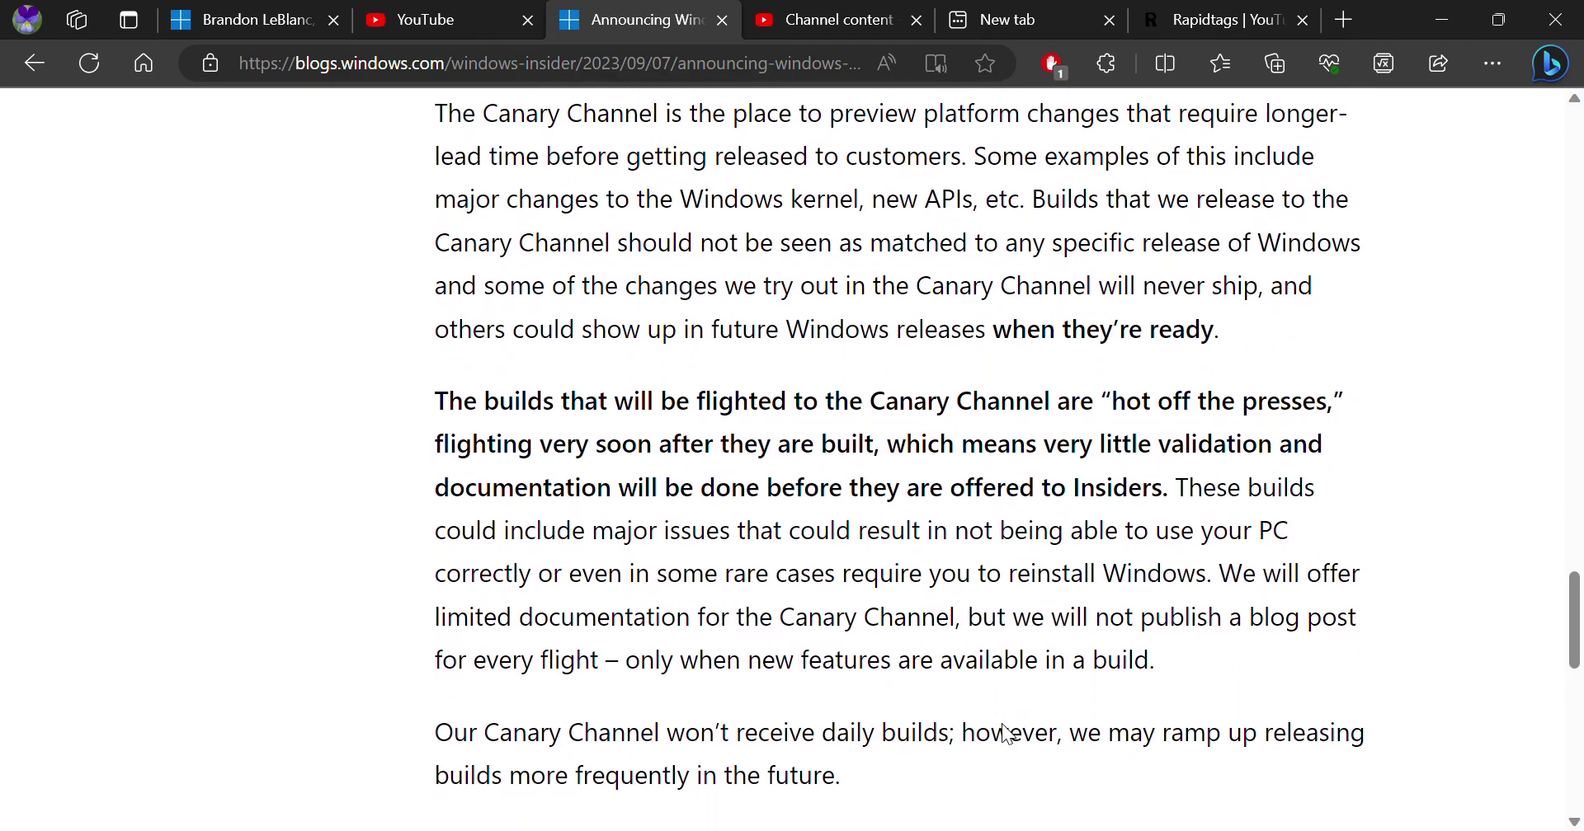
{"action": "scroll", "coordinate": [1005, 733], "scroll_direction": "down", "scroll_amount": 5}
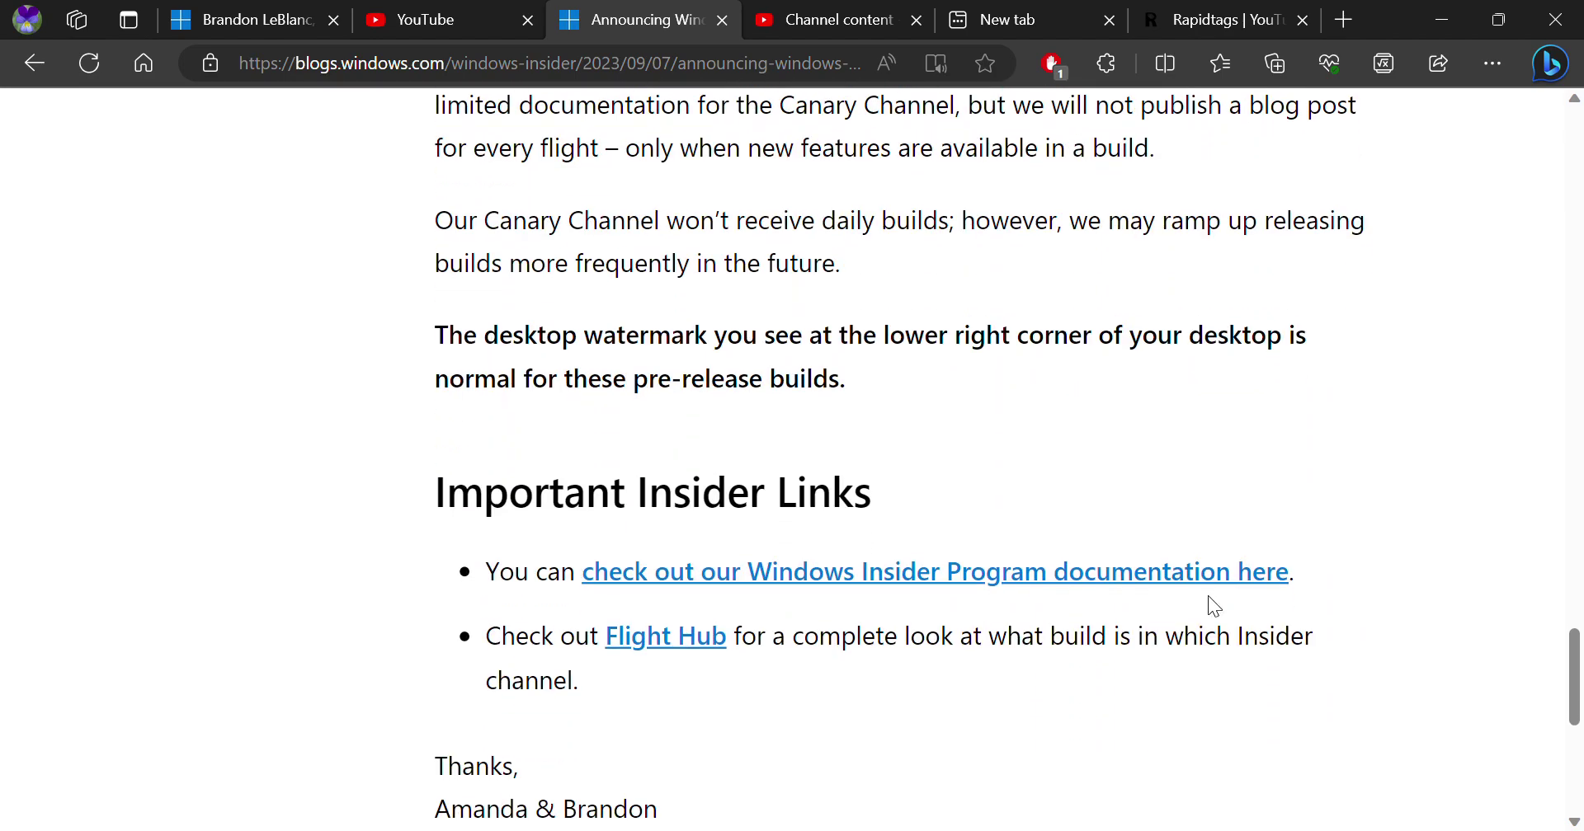